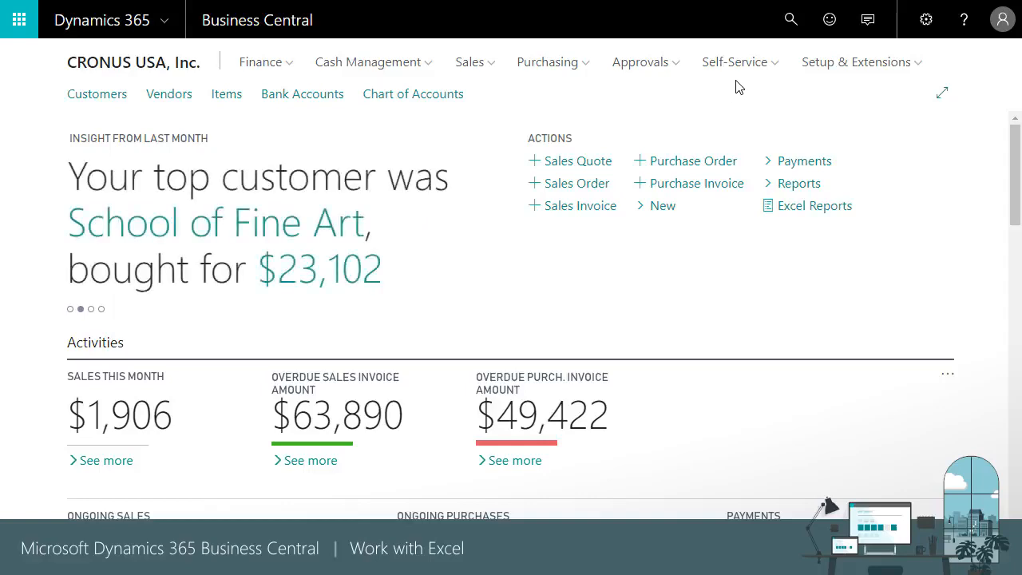
Step: Find the Customer Ledger Entries page under Financial Management and open its list in Excel with editing enabled
left_click(790, 20)
type("C")
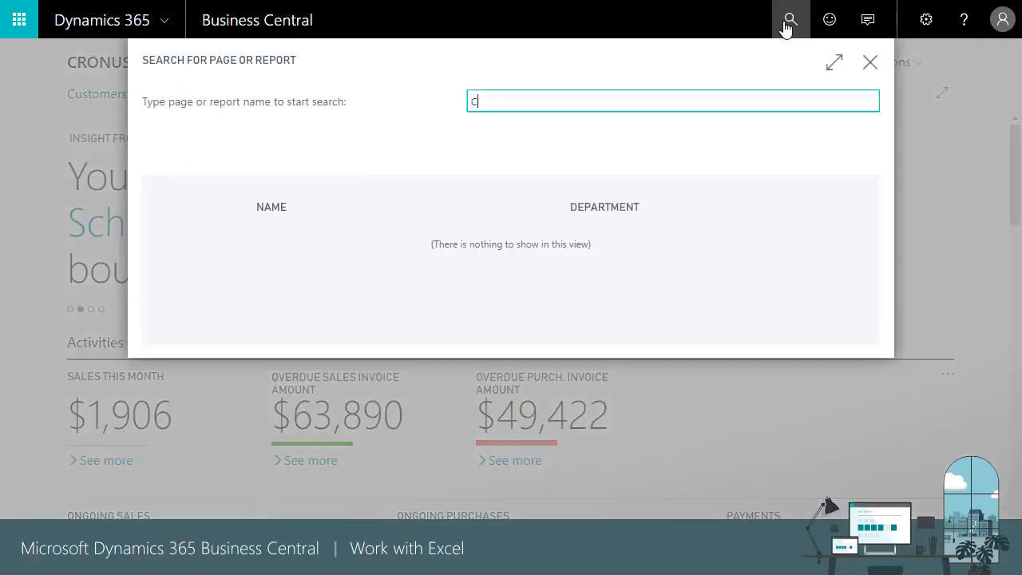
type("USTOMER LEDGER ENTRIES")
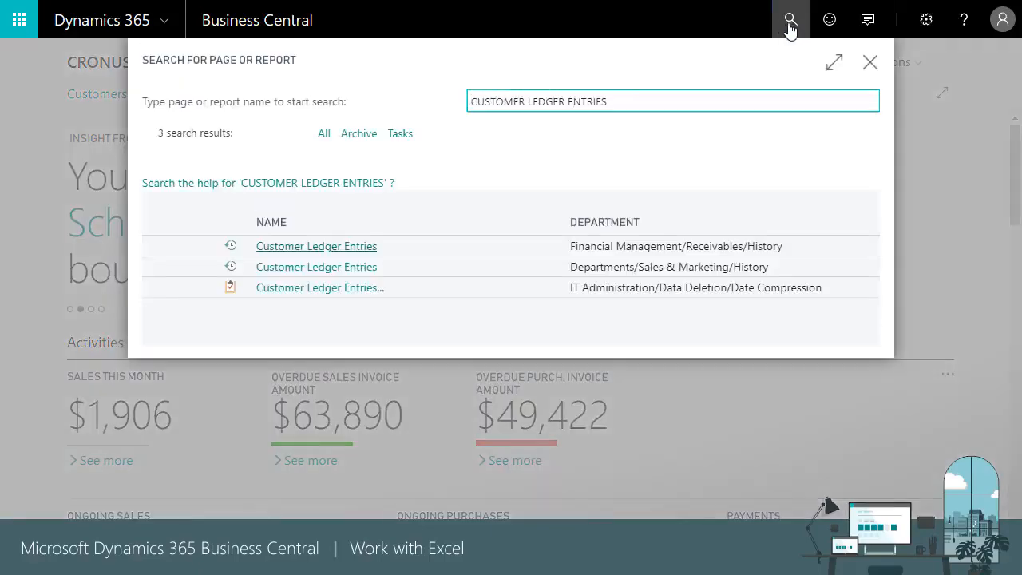
left_click(322, 248)
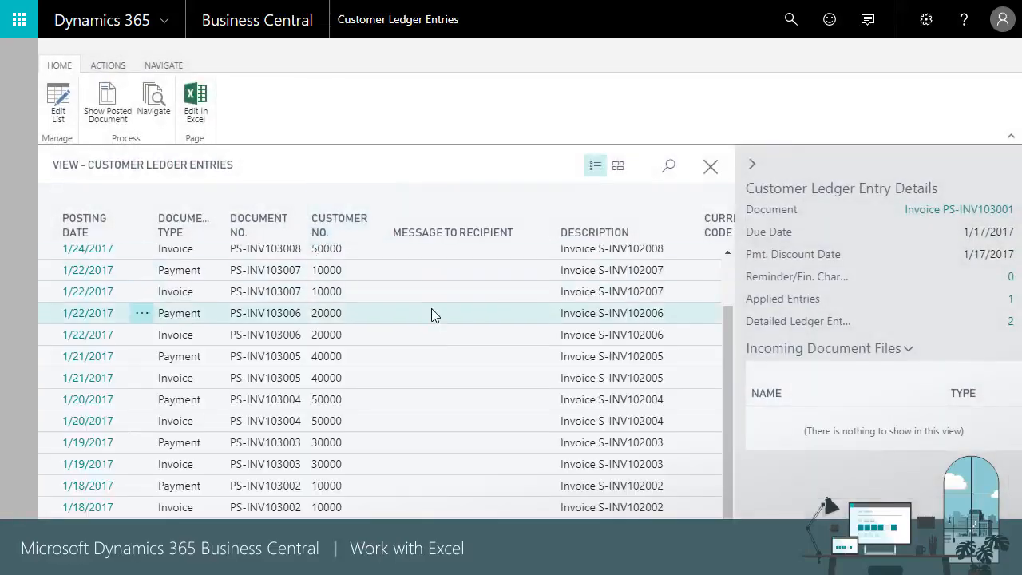
left_click(190, 106)
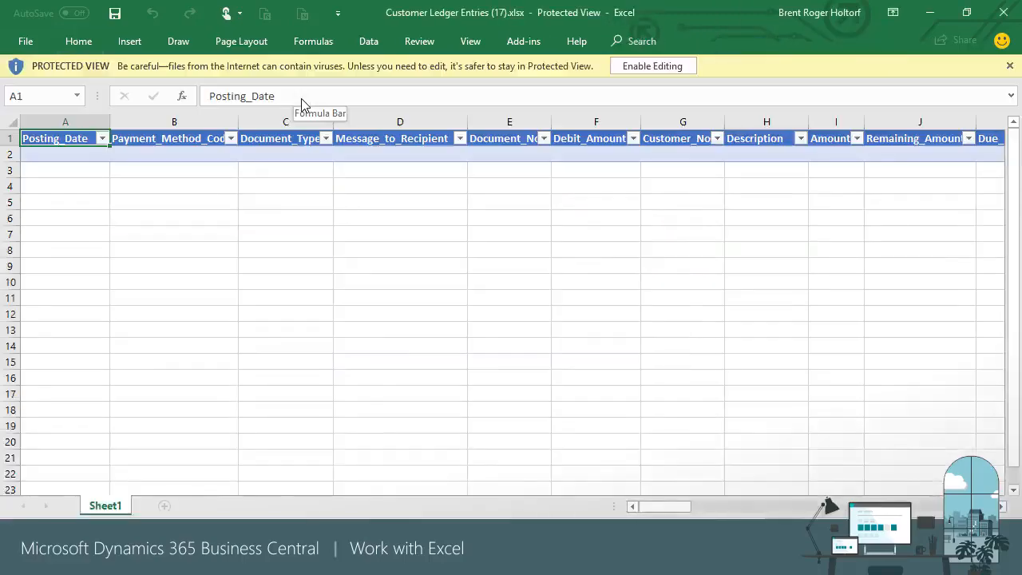
left_click(662, 65)
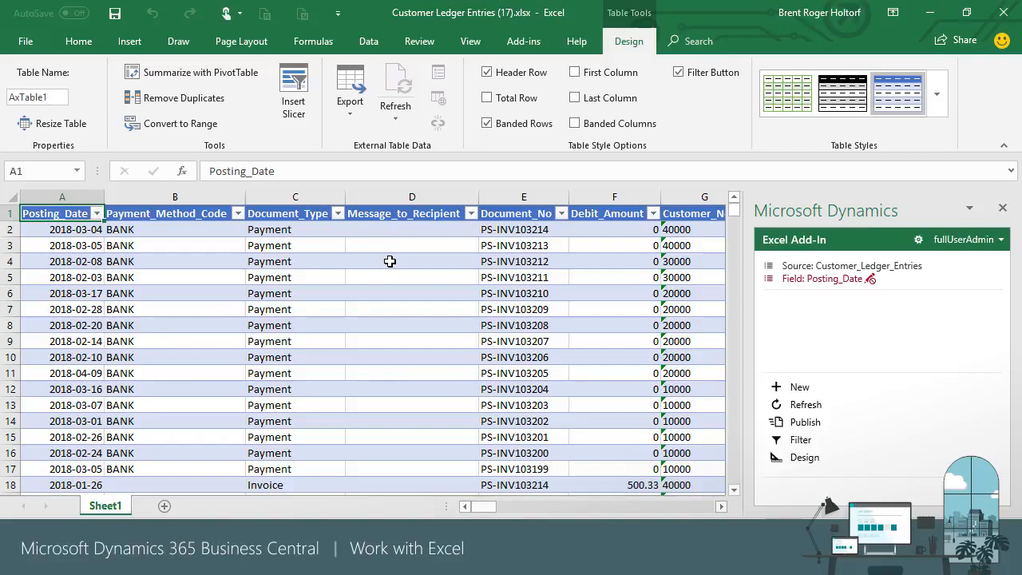
Step: Insert a PivotTable of the ledger entries on a new sheet and add Posting_Date to its rows
left_click(134, 42)
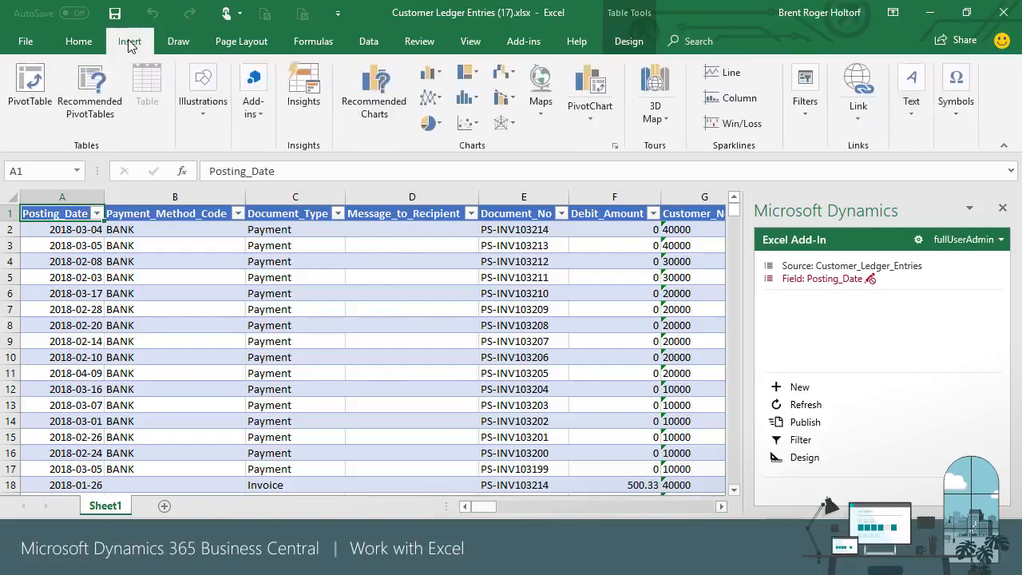
left_click(27, 83)
key("Return")
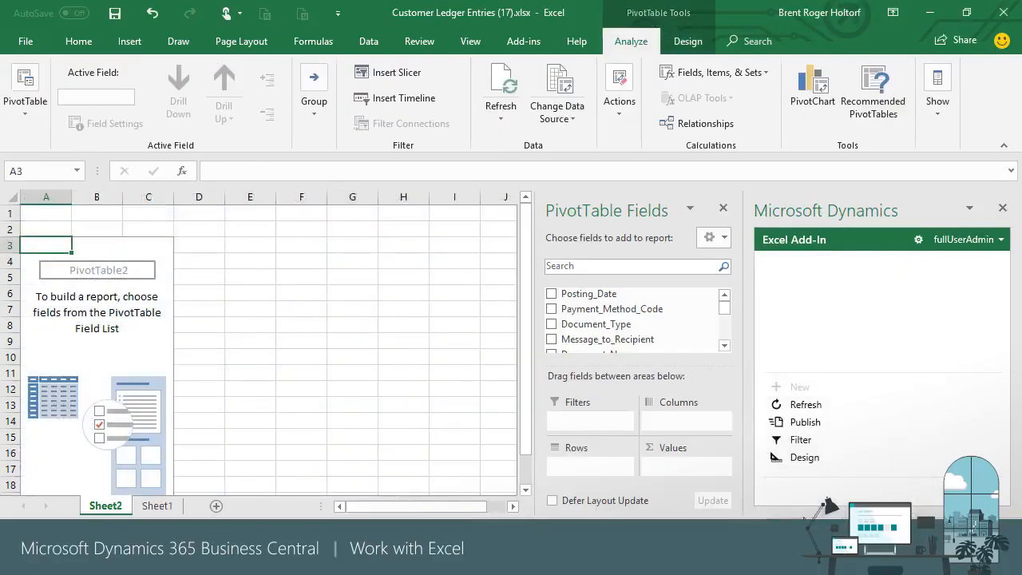
left_click_drag(592, 294, 641, 349)
Step: Add the Customer_No field to the PivotTable's columns
left_click(724, 297)
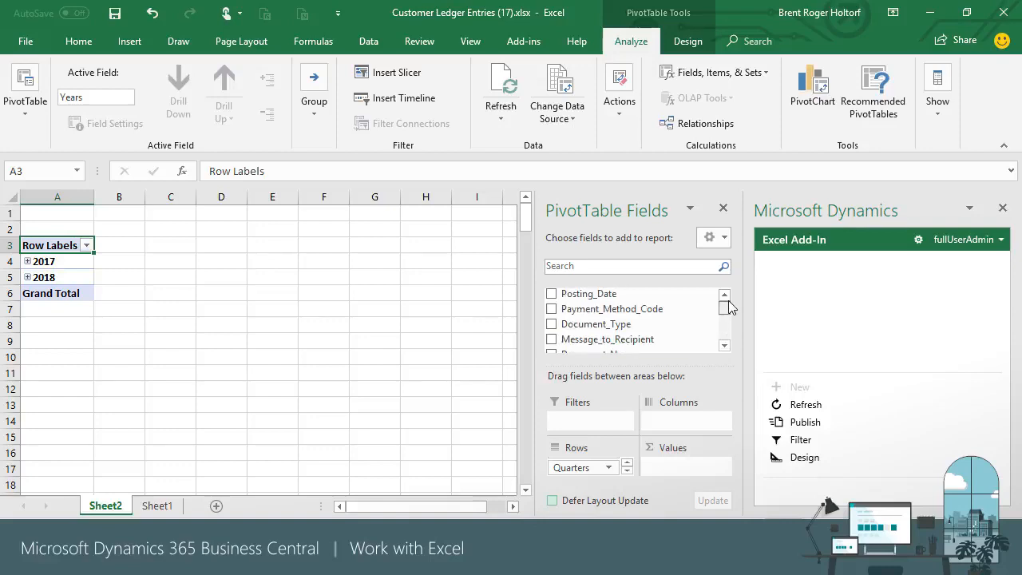
left_click(725, 345)
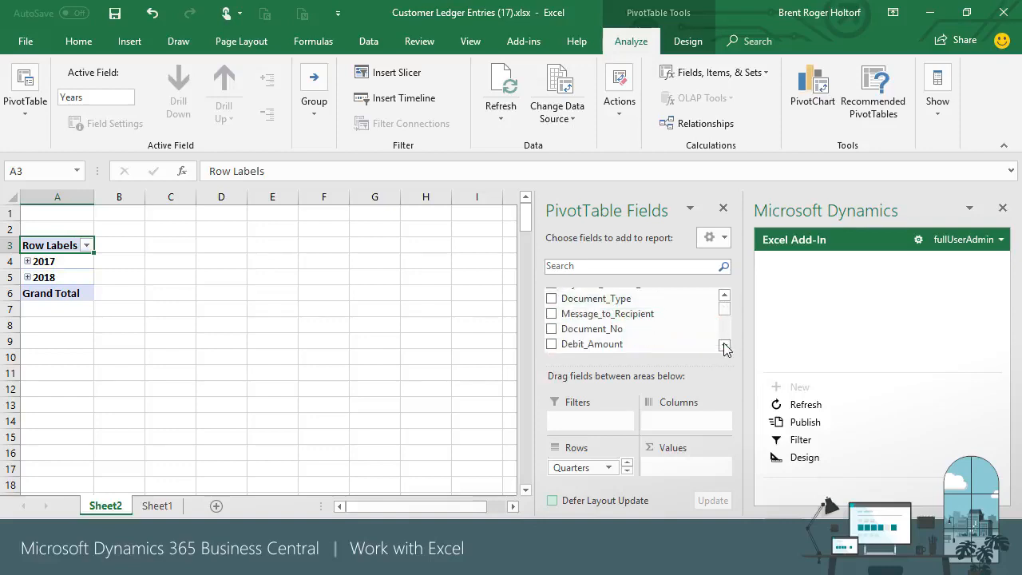
left_click(724, 345)
left_click(724, 345)
left_click_drag(668, 333, 687, 423)
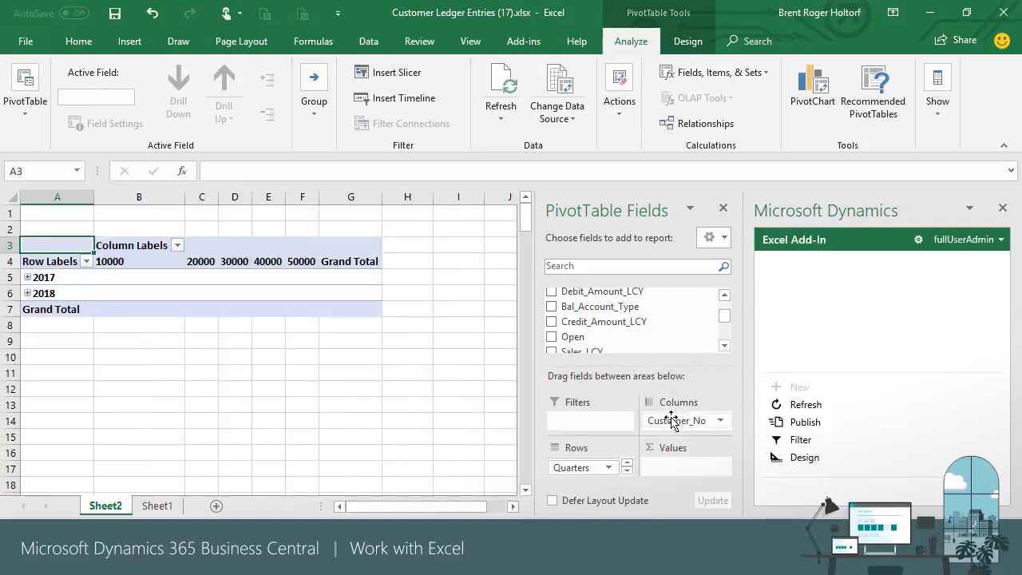
Step: Add the Amount field to the PivotTable's values as a sum
left_click(724, 345)
left_click(725, 345)
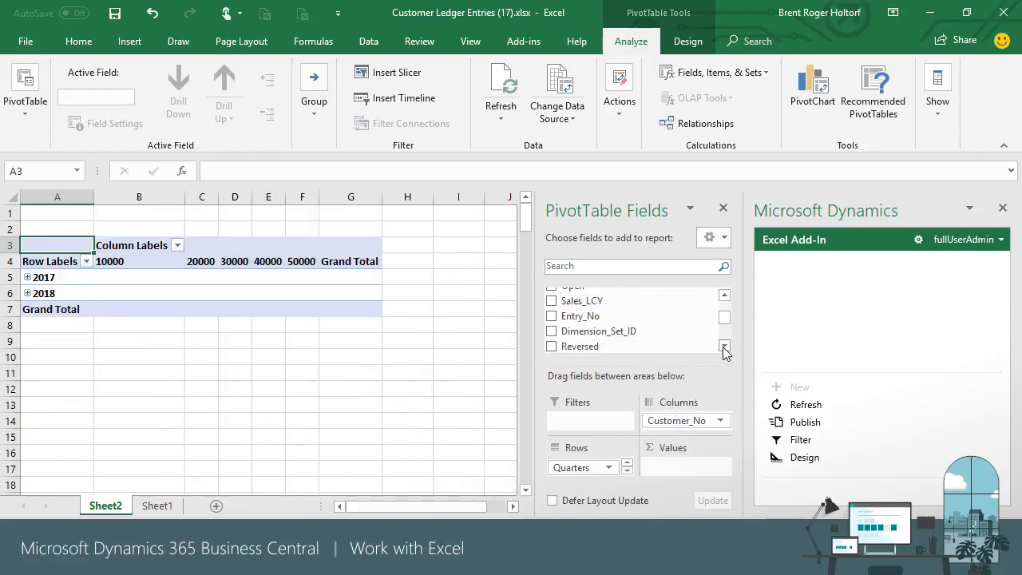
left_click(724, 349)
left_click(724, 296)
left_click(725, 295)
left_click(724, 295)
left_click(724, 295)
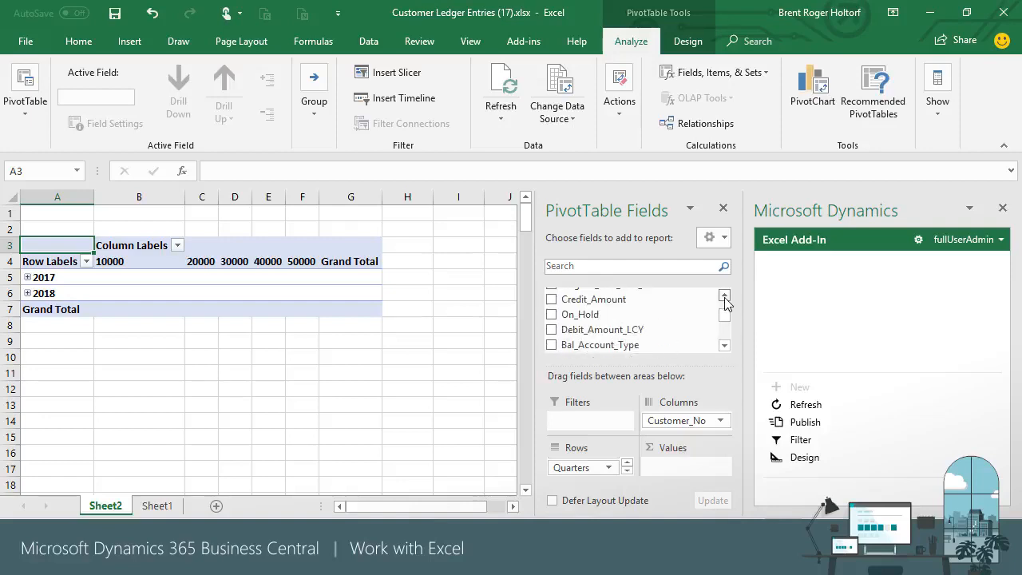
left_click(724, 295)
left_click(724, 295)
left_click(724, 295)
left_click(724, 296)
left_click_drag(595, 314, 677, 467)
Step: Add the Document_Type field as the PivotTable's report filter
left_click(724, 345)
left_click(724, 345)
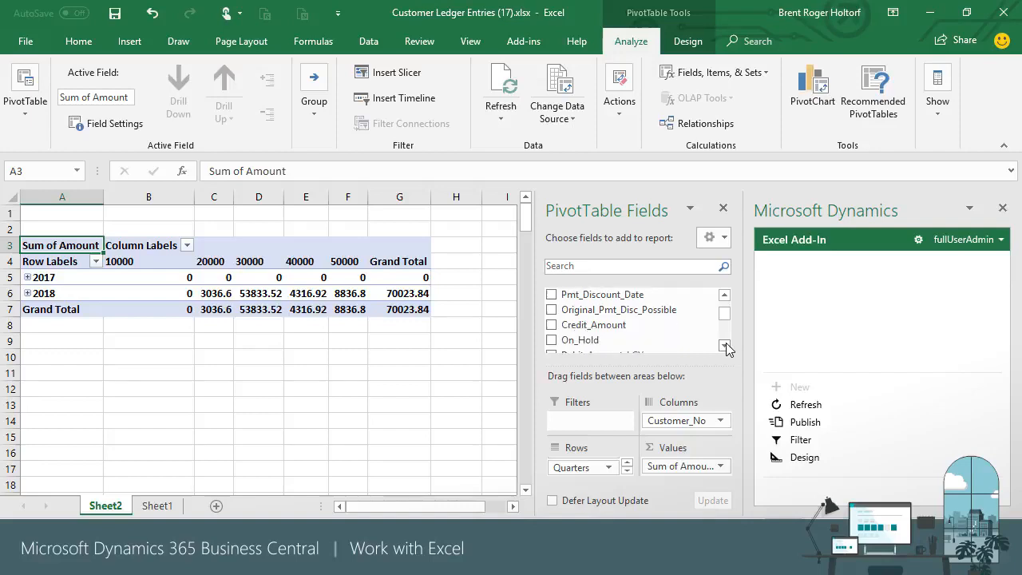
left_click(724, 345)
left_click(726, 344)
left_click(727, 344)
left_click(727, 344)
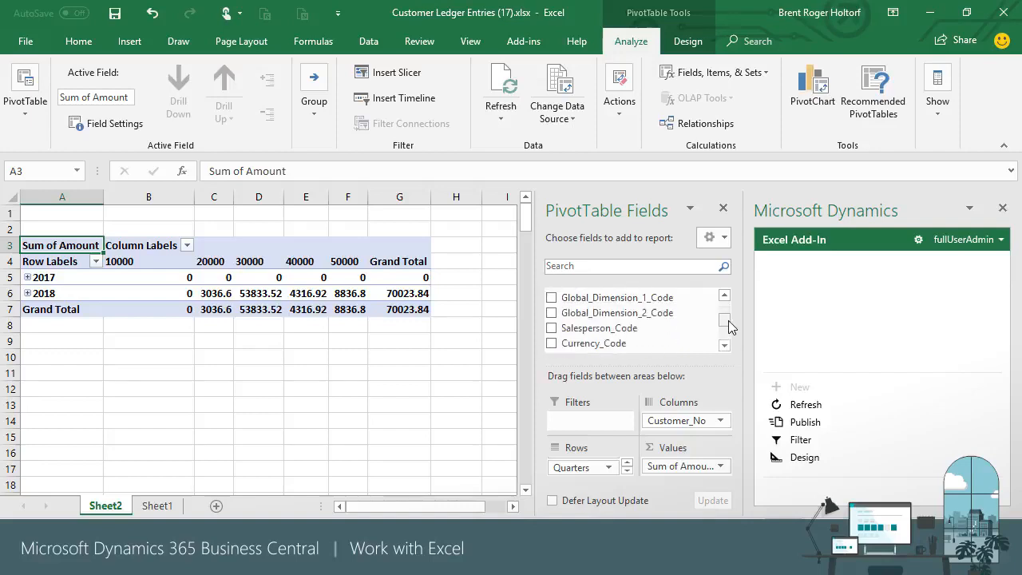
left_click_drag(727, 320, 726, 304)
left_click_drag(595, 323, 589, 422)
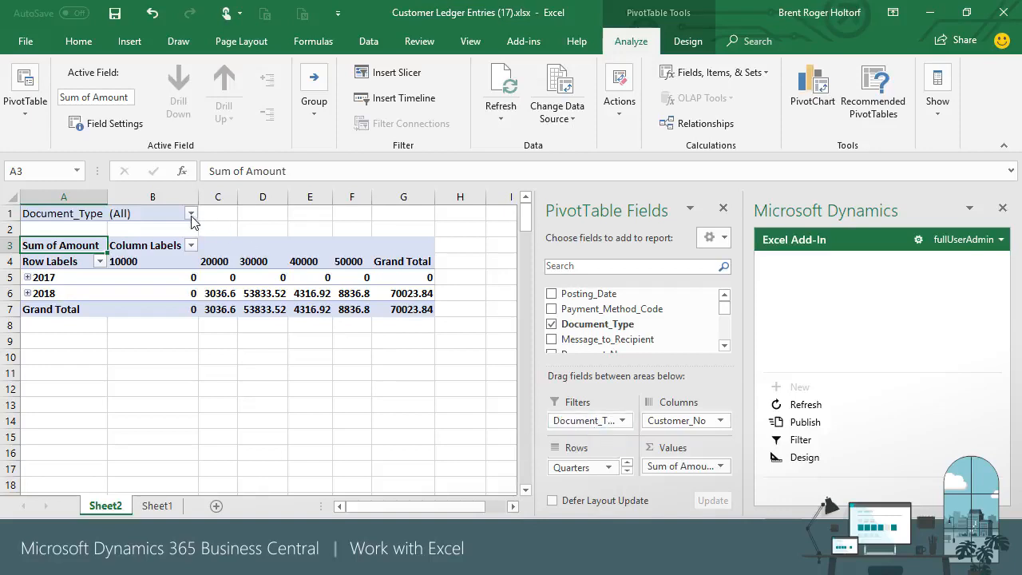
Step: Filter the PivotTable to show only the Invoice document type
left_click(192, 217)
left_click(41, 260)
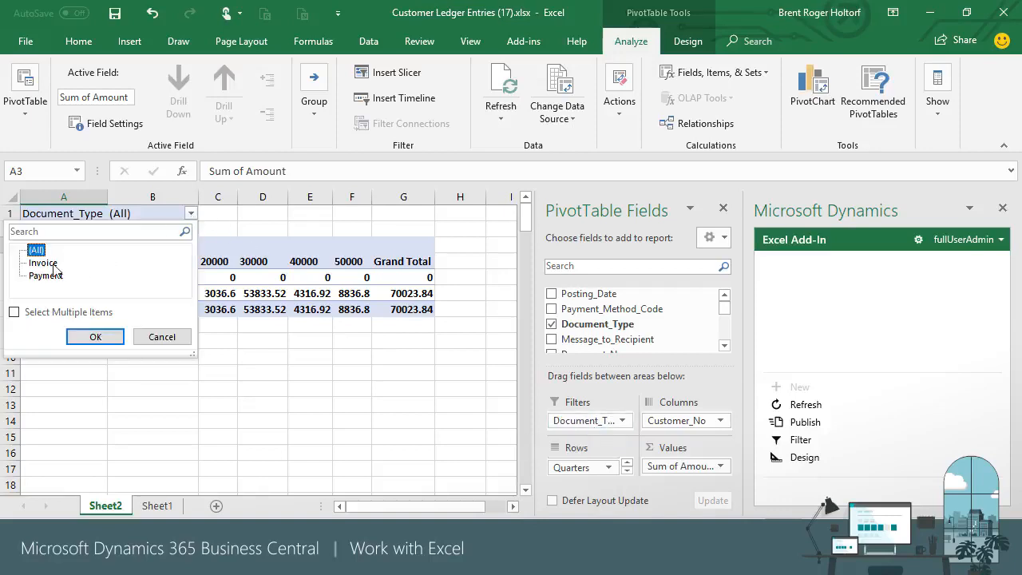
left_click(89, 340)
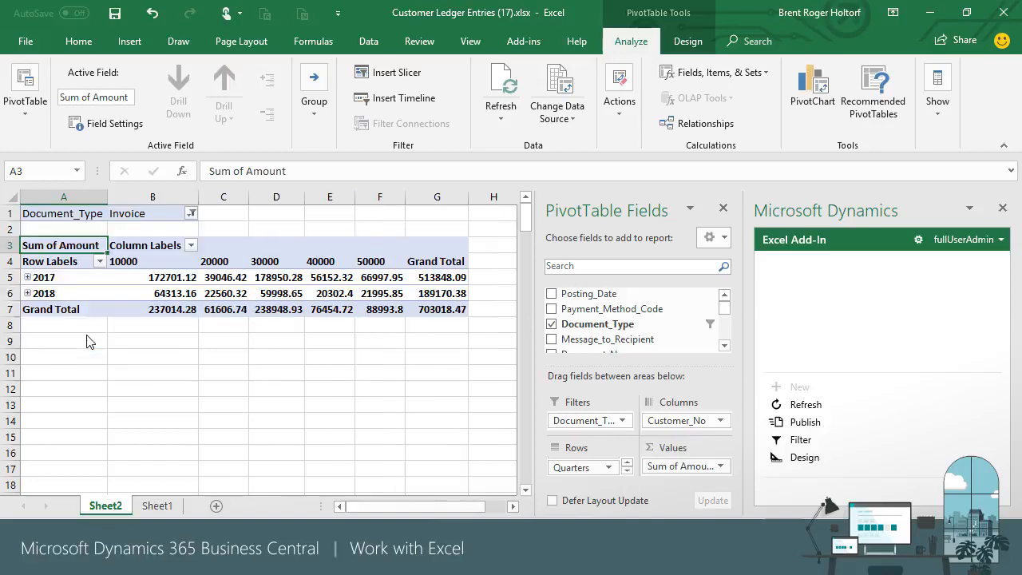
Step: Set the number format of the Sum of Amount value field to Currency
left_click(718, 468)
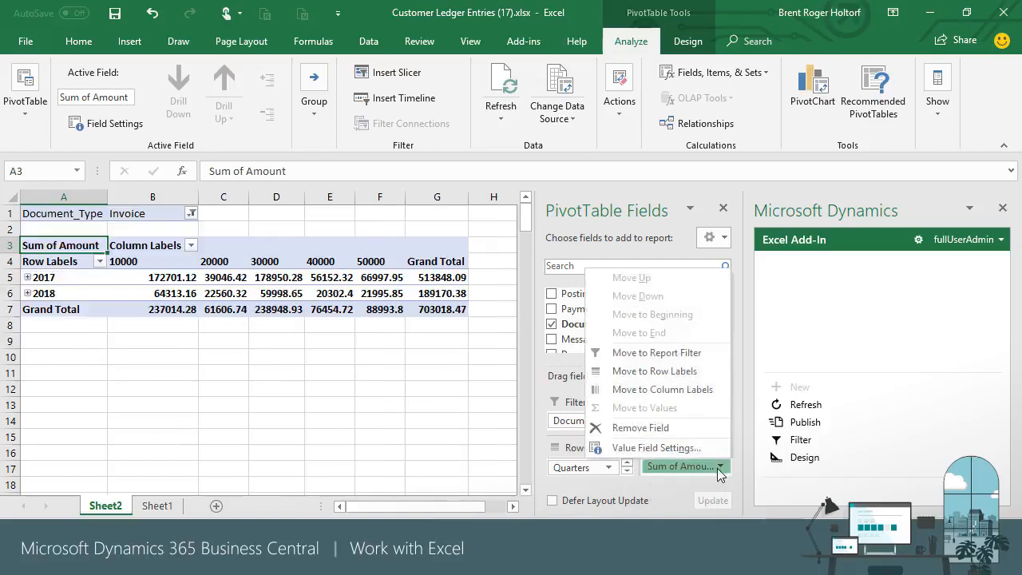
left_click(692, 450)
left_click(696, 505)
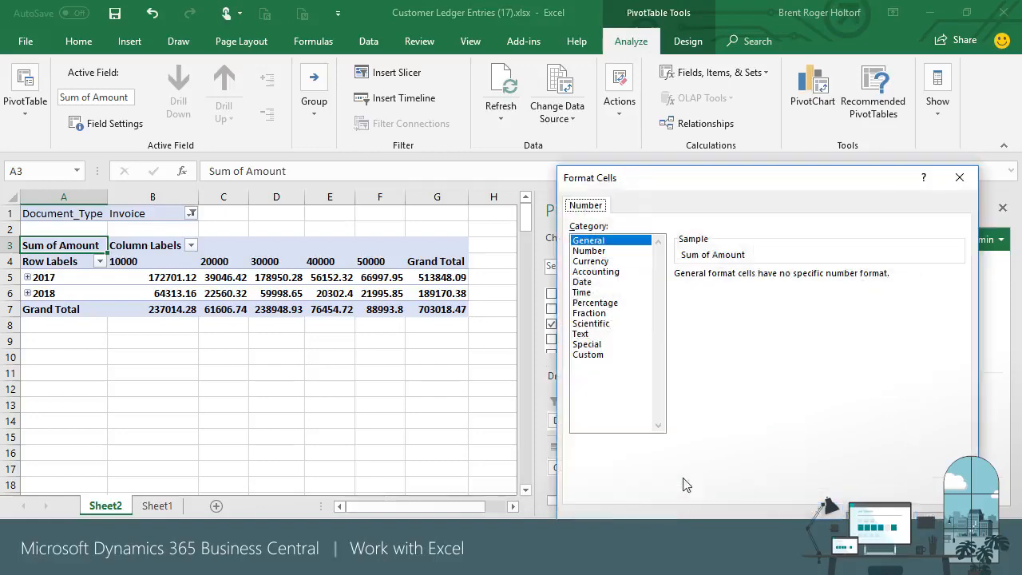
left_click(591, 262)
left_click(871, 525)
left_click(833, 510)
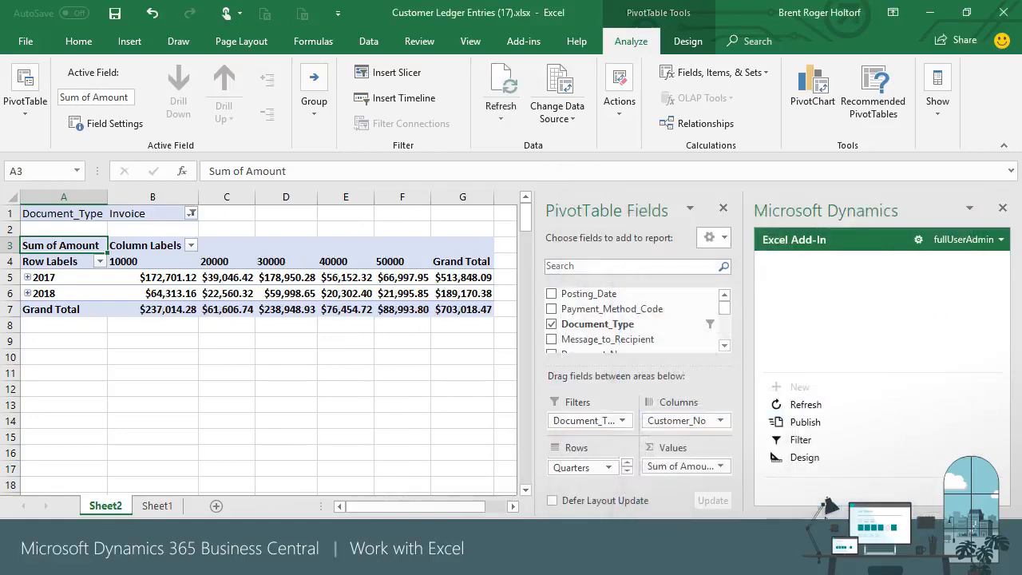
Step: Expand the 2017 and 2018 rows of the PivotTable into quarters
left_click(28, 277)
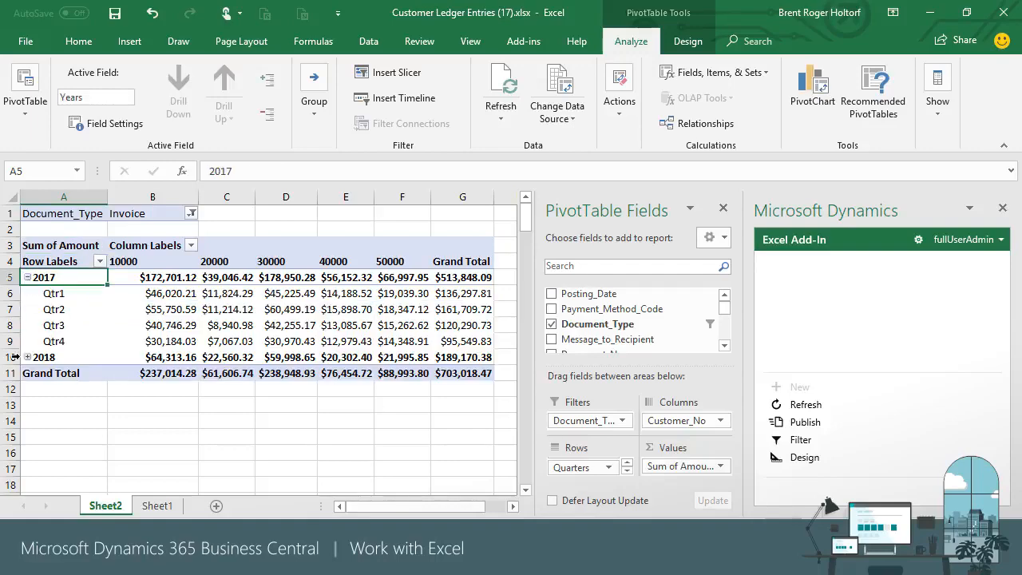
left_click(27, 358)
Step: Insert a Line with Markers PivotChart of the invoice amounts and move it slightly down and to the right
left_click(124, 46)
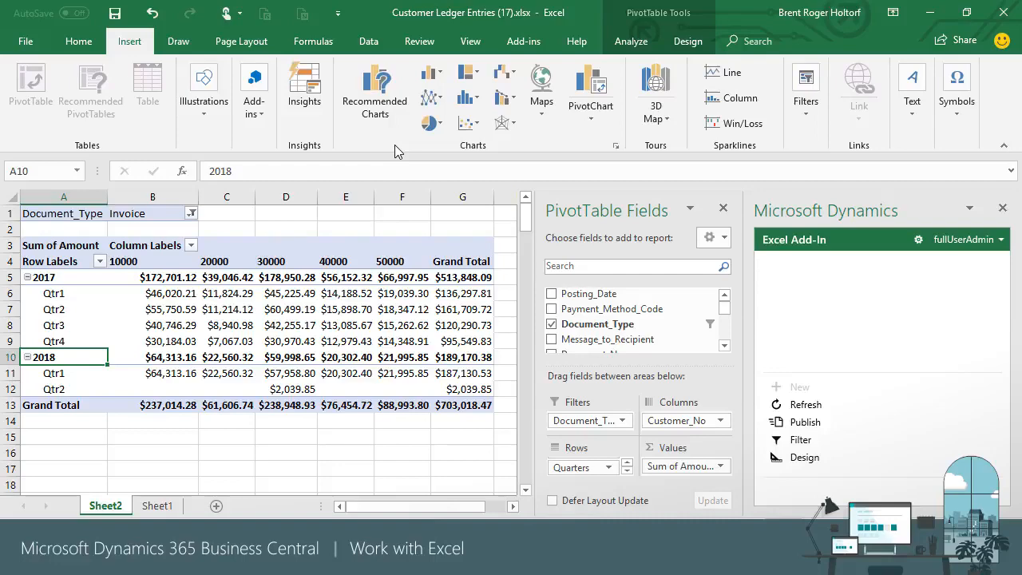
left_click(591, 108)
left_click(607, 141)
left_click(316, 155)
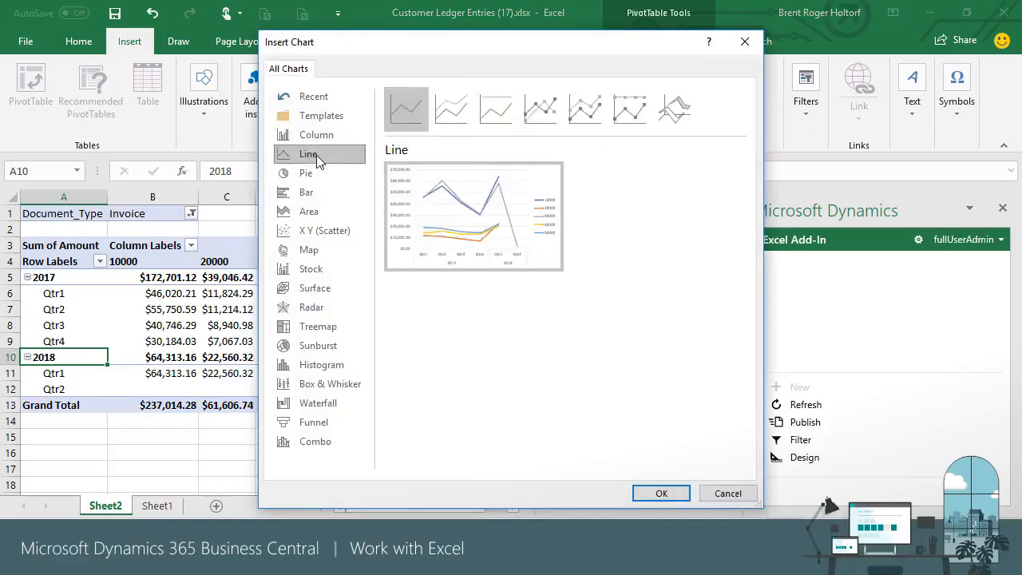
left_click(541, 116)
left_click(662, 493)
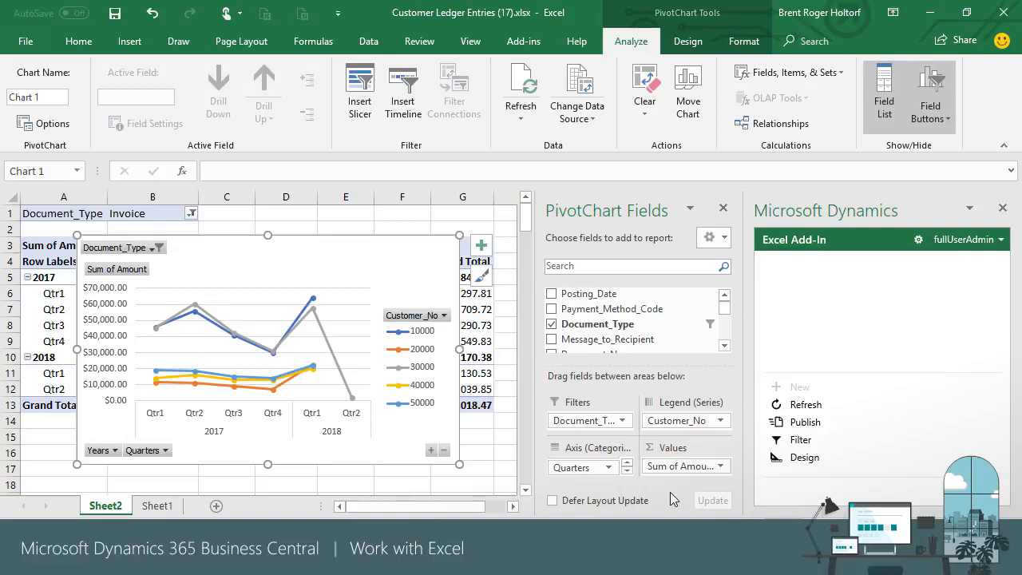
left_click_drag(338, 264, 382, 301)
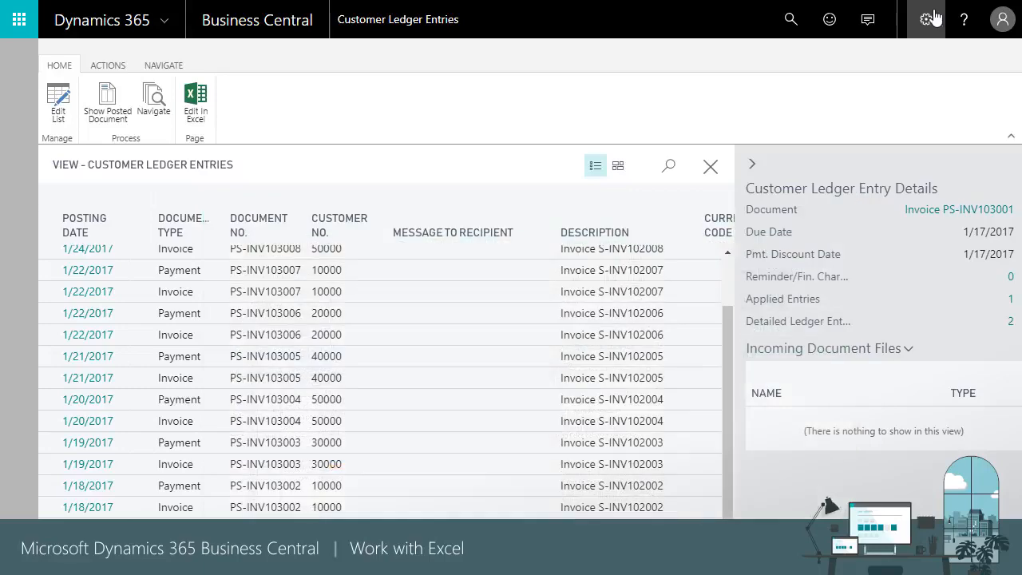
Step: Switch to Business Central, leave the ledger entries, and view School of Fine Art's customer card from the Customers list
left_click(711, 166)
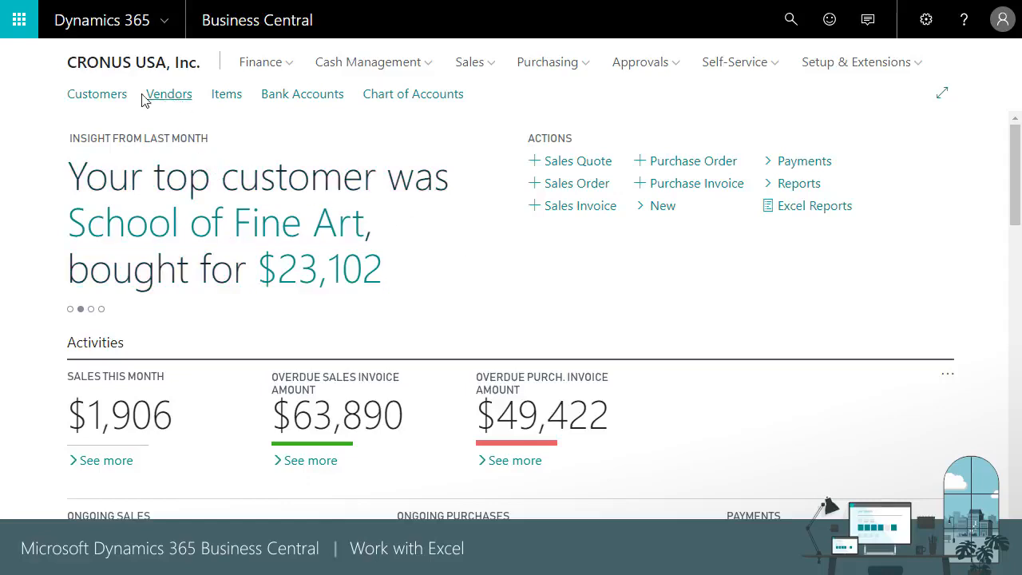
left_click(117, 95)
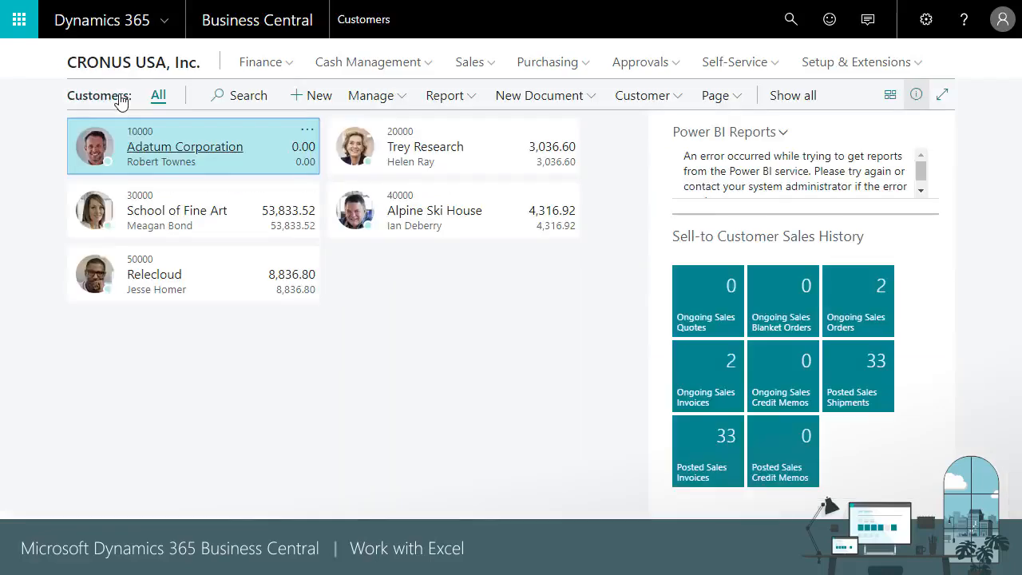
left_click(231, 233)
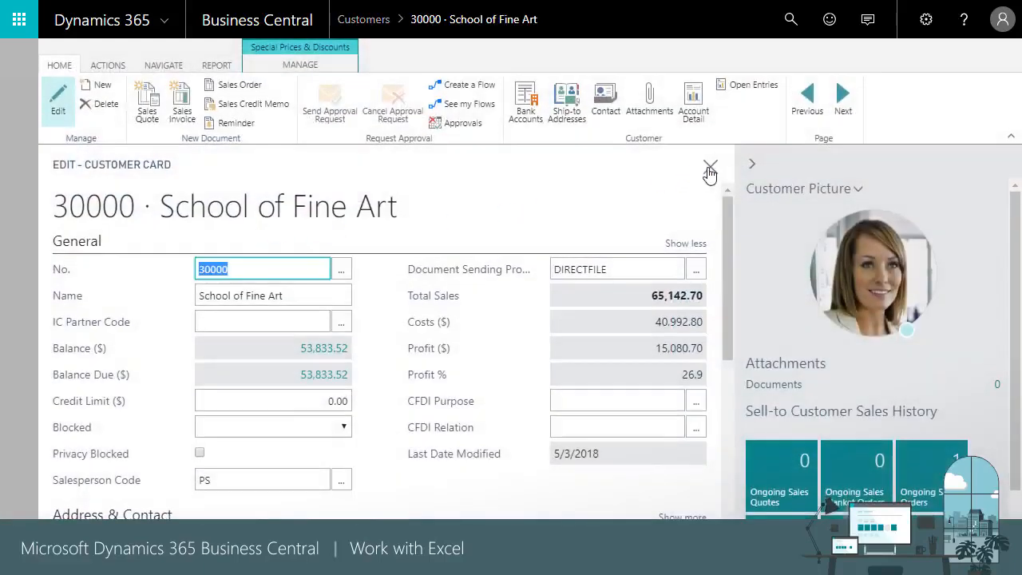
left_click(709, 166)
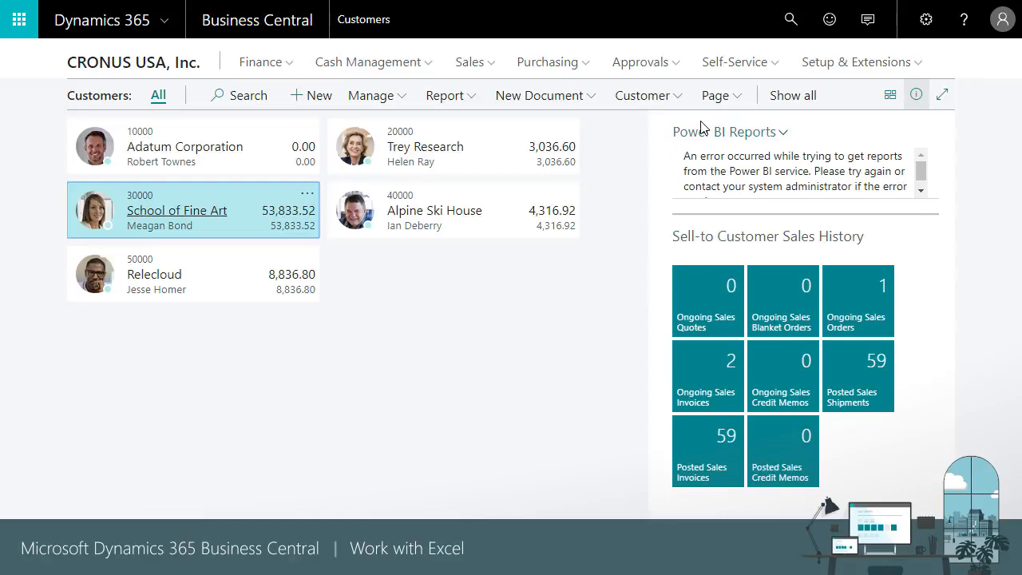
Step: Open the Customers list in Excel and enable editing of the workbook
left_click(736, 102)
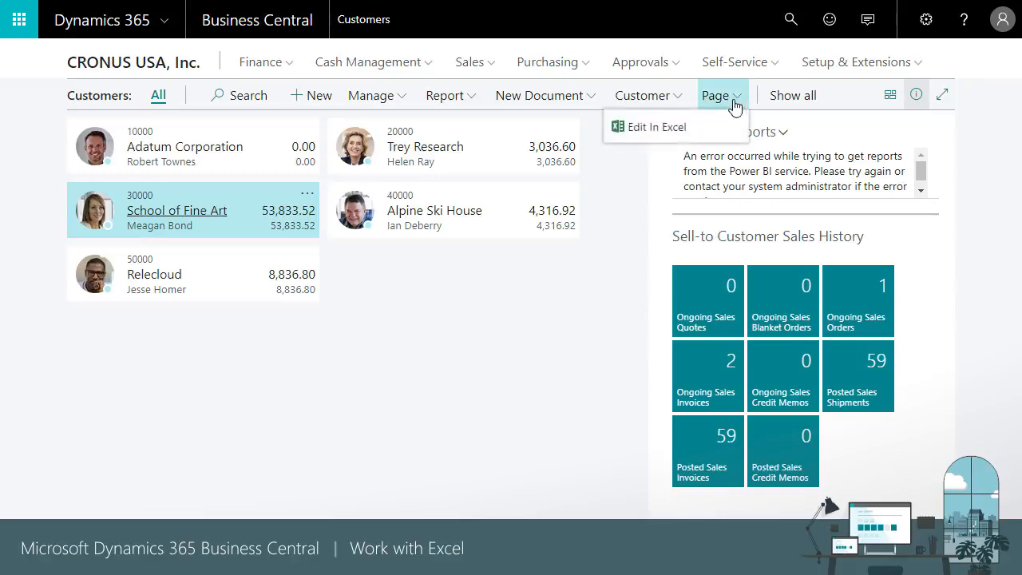
left_click(685, 125)
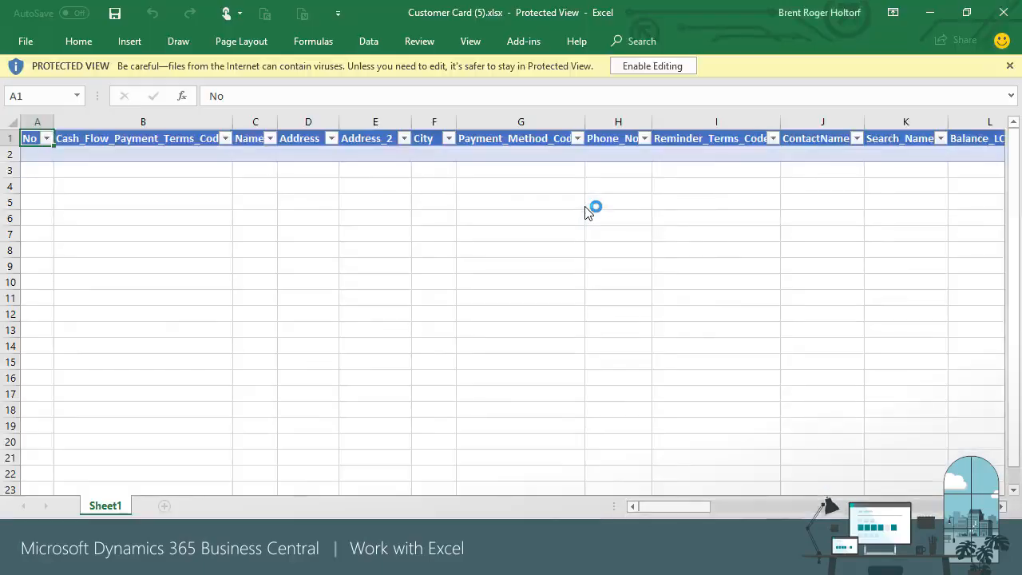
left_click(643, 67)
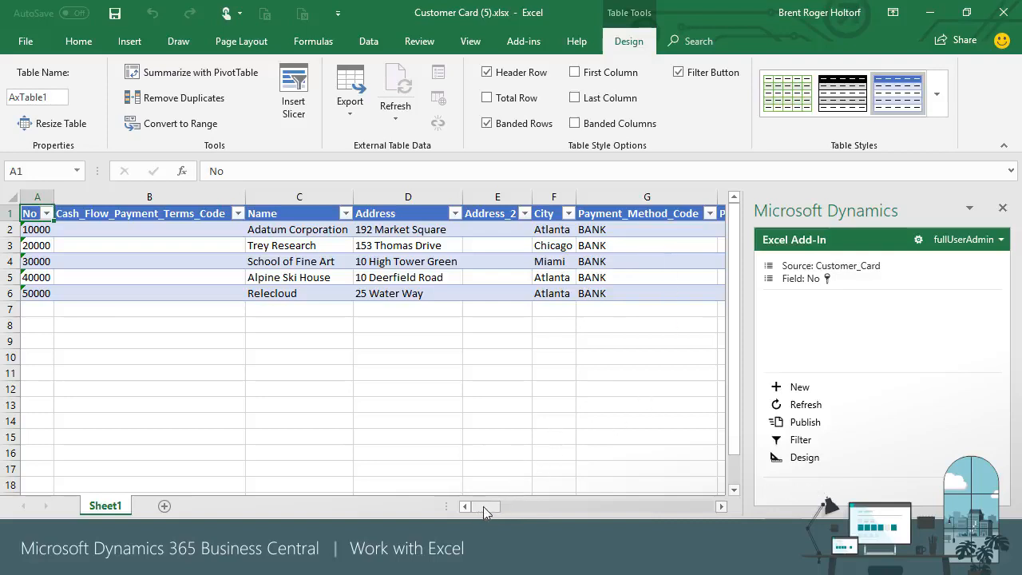
Step: Clear the Document_Sending_Profile values for all five customers and publish the changes to Business Central
left_click_drag(484, 506, 534, 507)
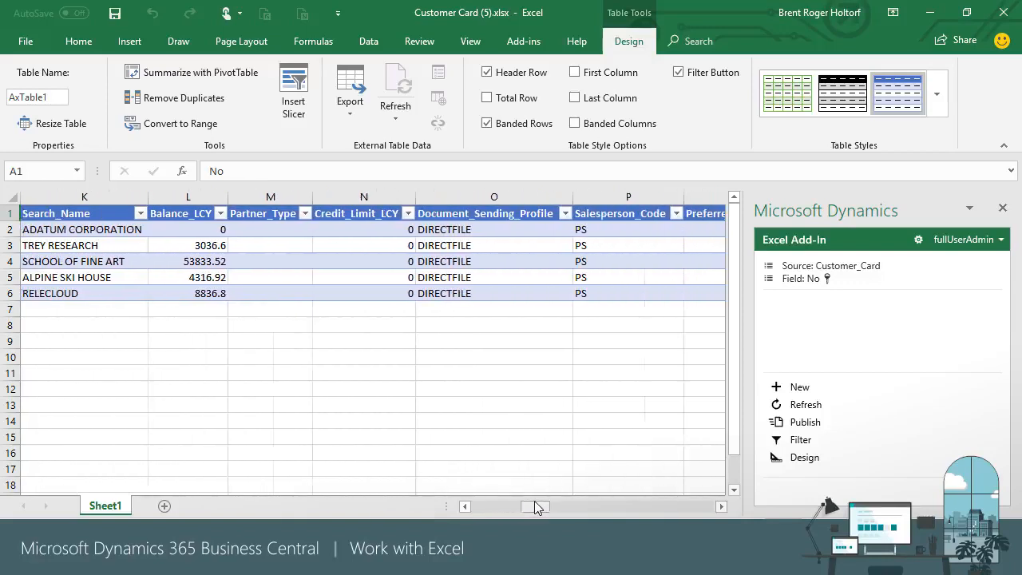
left_click(485, 229)
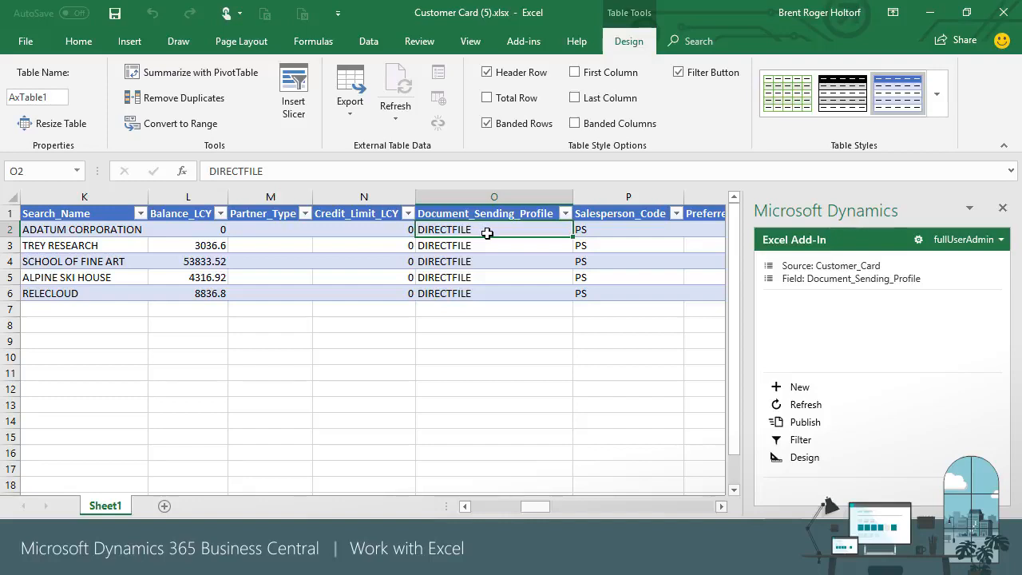
key("shift+Down")
key("shift+Down")
key("shift+Down")
key("shift+Down")
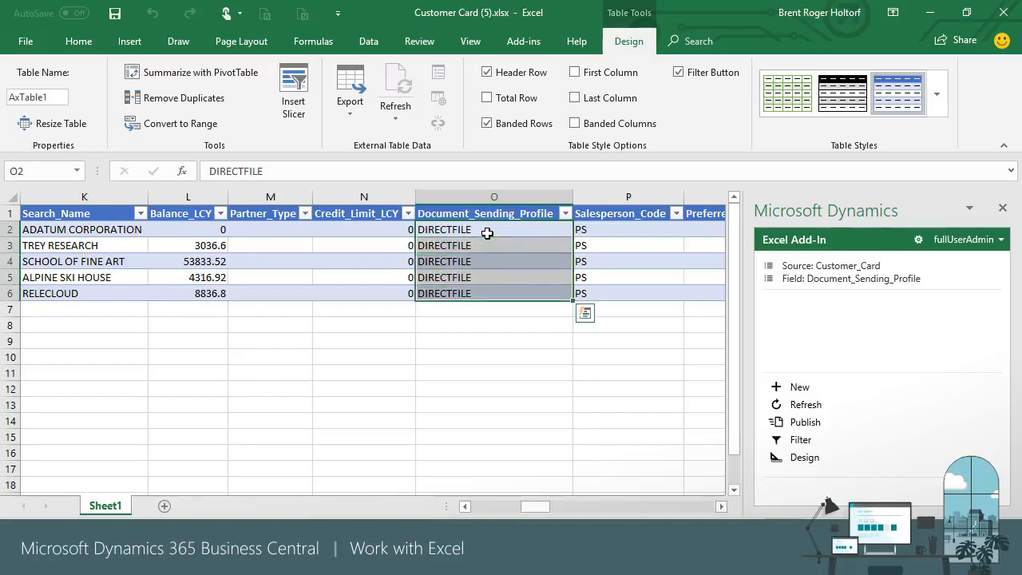
key("Delete")
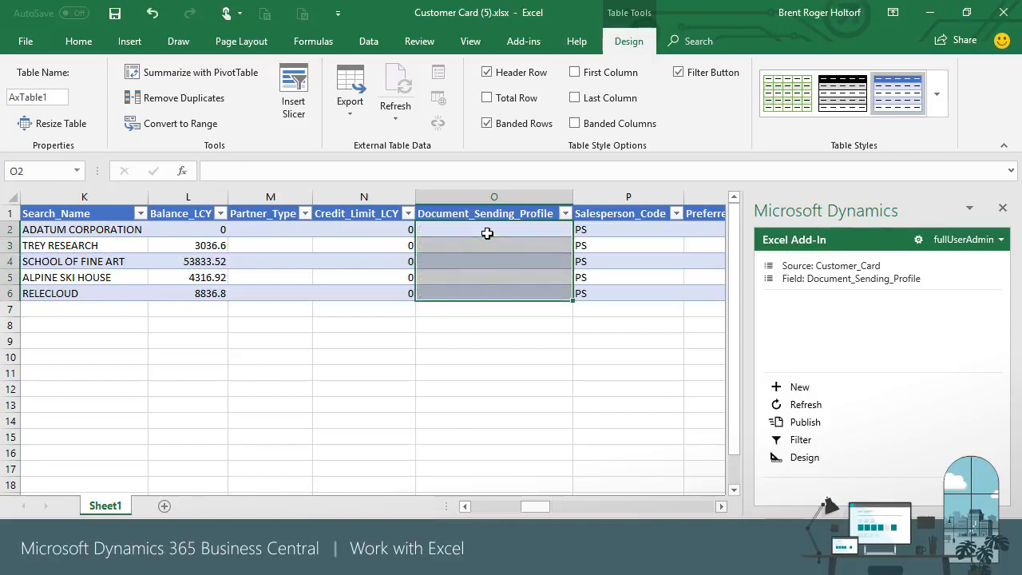
left_click(812, 423)
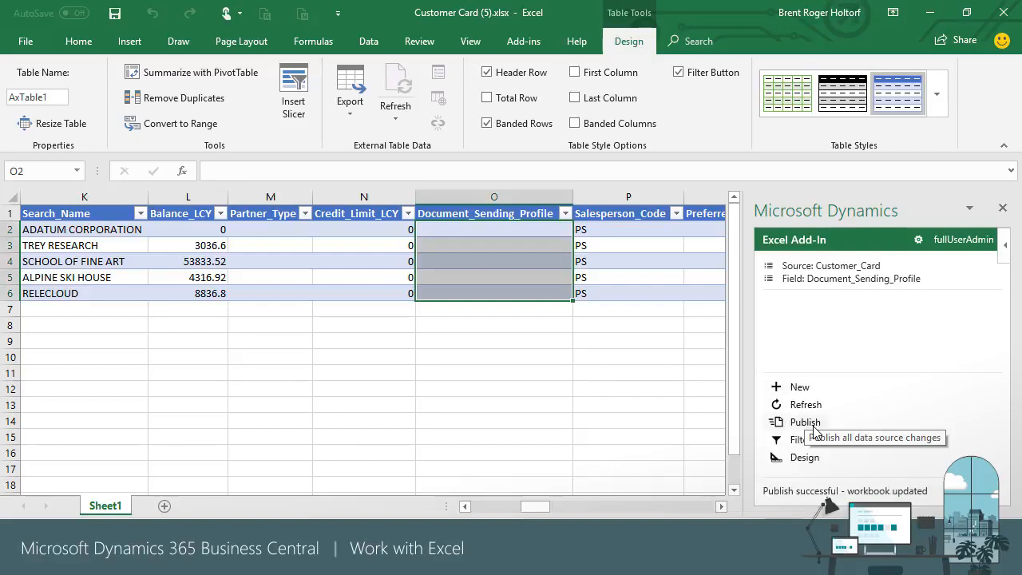
Step: Close the Customer Card and Customer Ledger Entries workbooks without saving and return to the Customers list in Business Central
left_click(1004, 12)
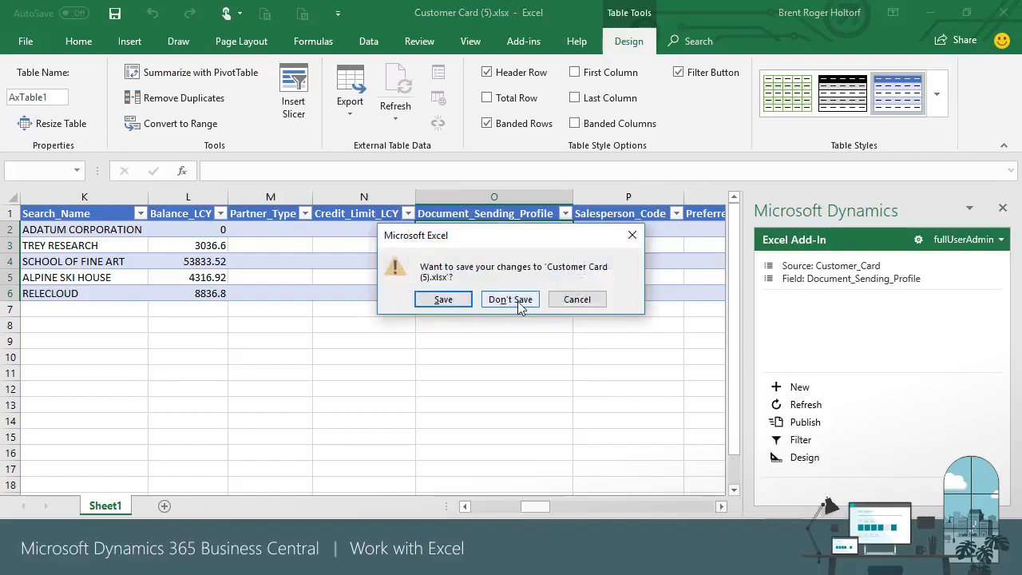
left_click(510, 302)
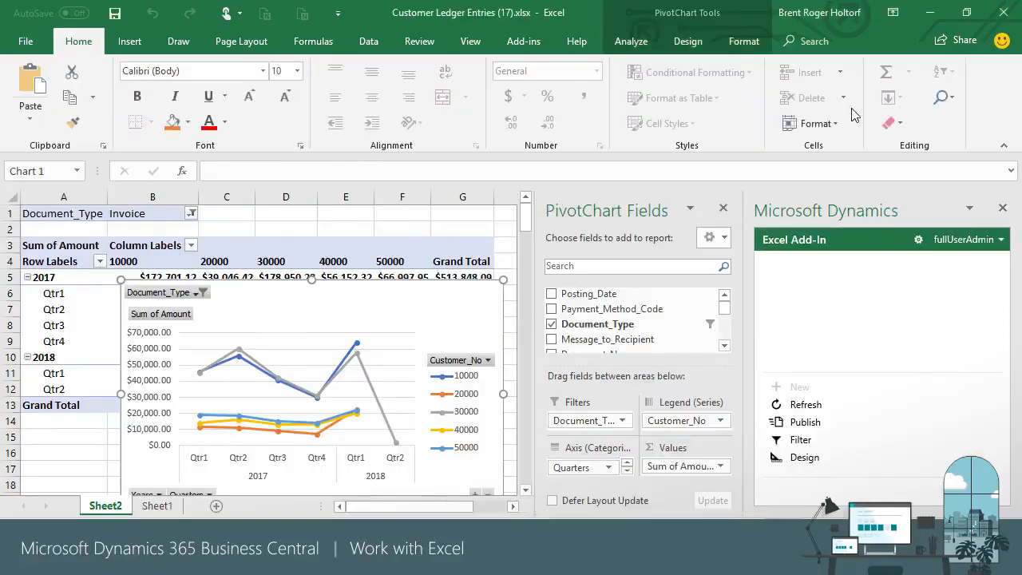
left_click(1005, 12)
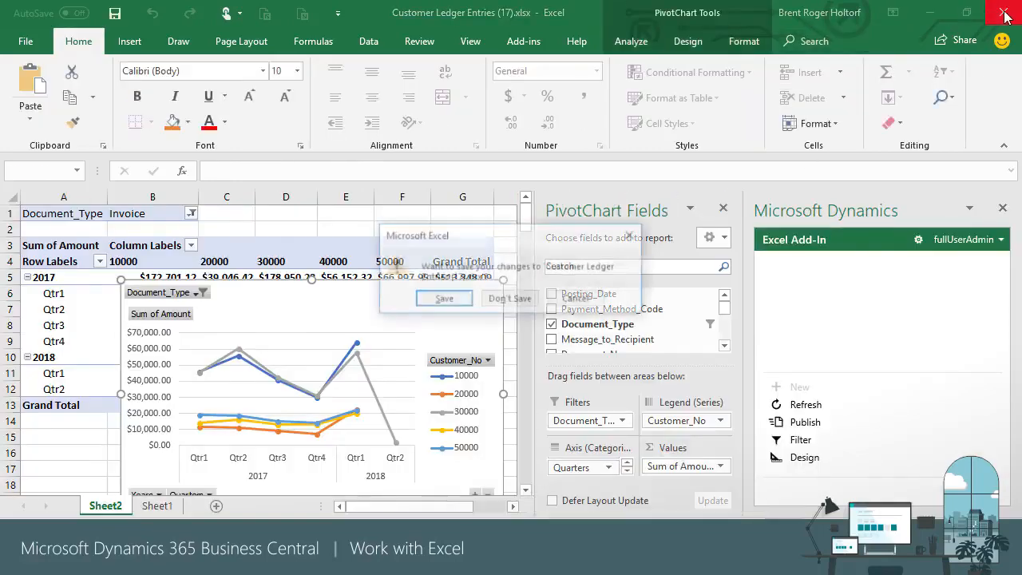
left_click(512, 299)
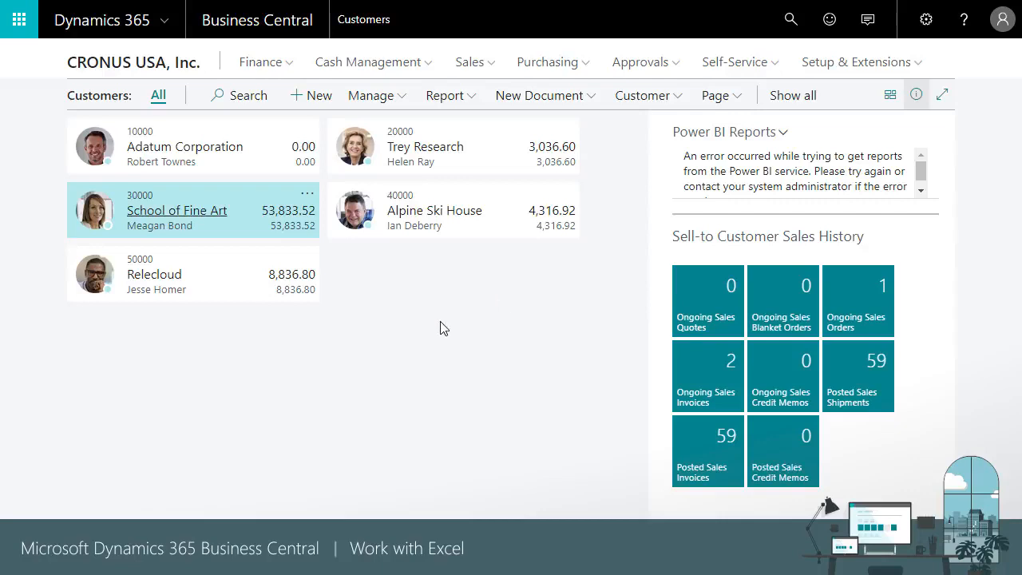